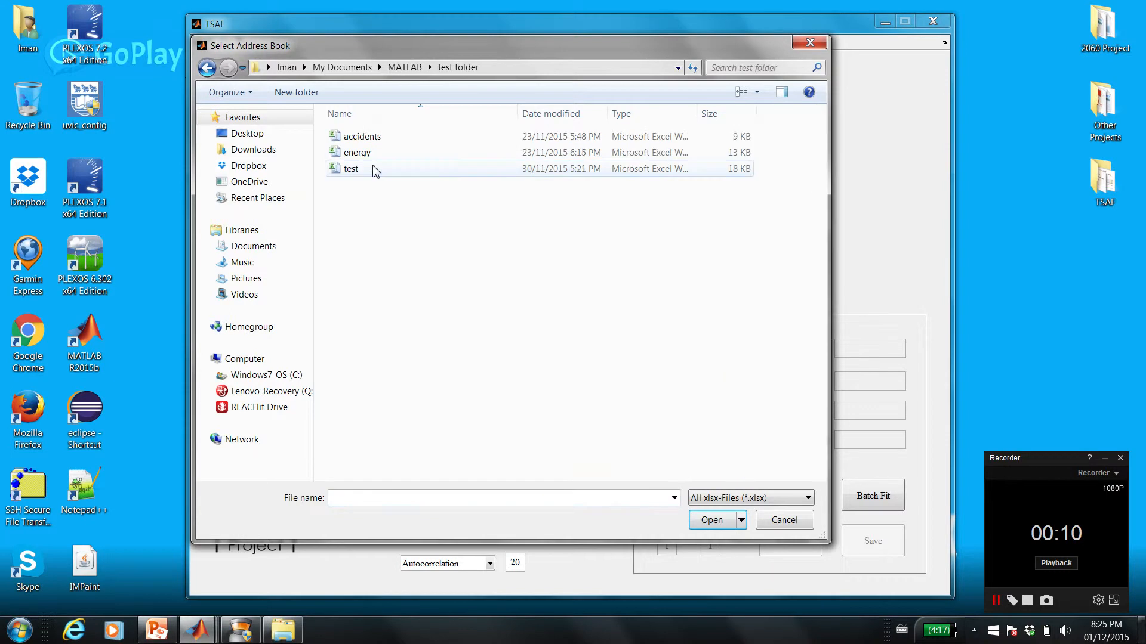
# Import the energy workbook from the test folder and apply the log transform to the data.
pyautogui.doubleClick(373, 153)
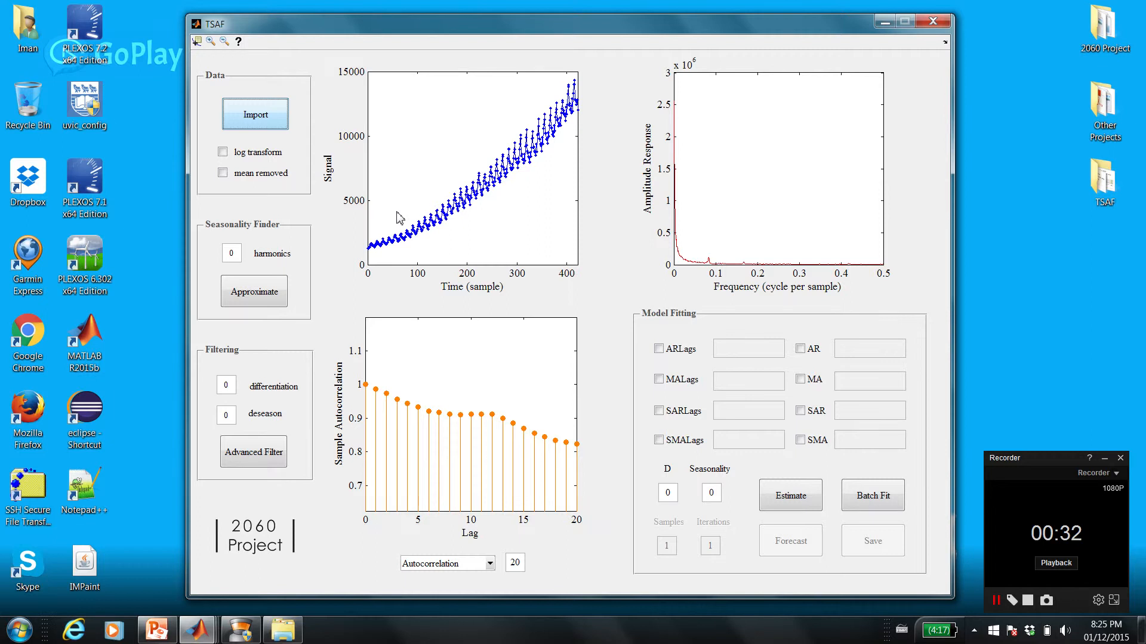
pyautogui.click(223, 152)
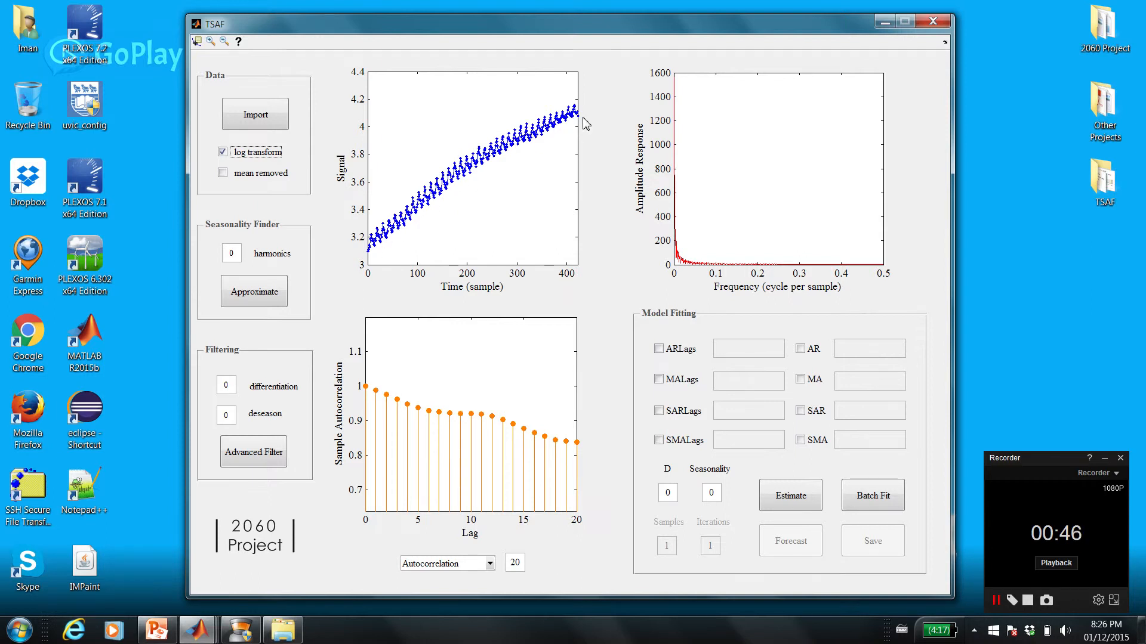
# Set the filtering differentiation to 1.
pyautogui.click(225, 386)
pyautogui.write('1')
pyautogui.press('Return')
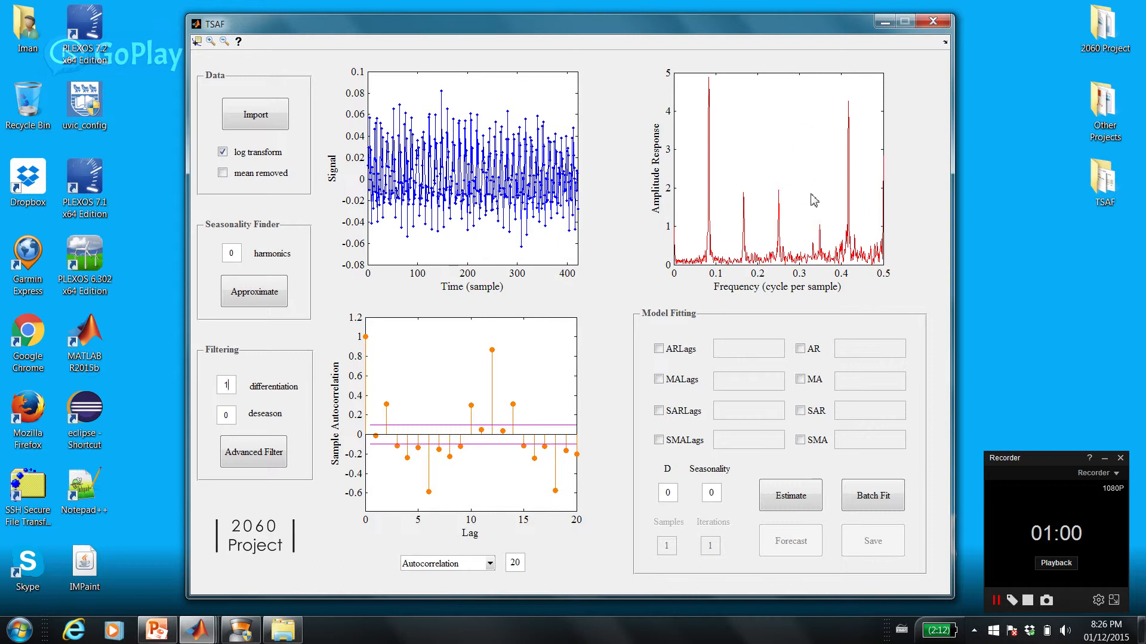
# Approximate the seasonality of the signal using 5 harmonics and dismiss the result message.
pyautogui.doubleClick(227, 254)
pyautogui.press('Return')
pyautogui.click(268, 298)
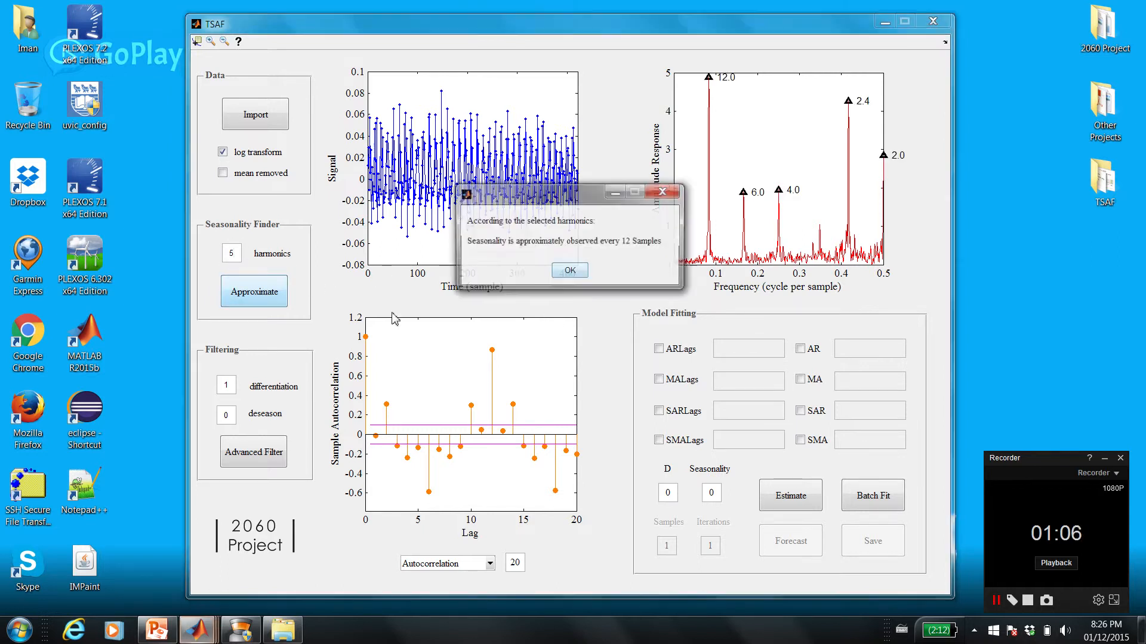
pyautogui.moveTo(577, 206); pyautogui.dragTo(597, 300)
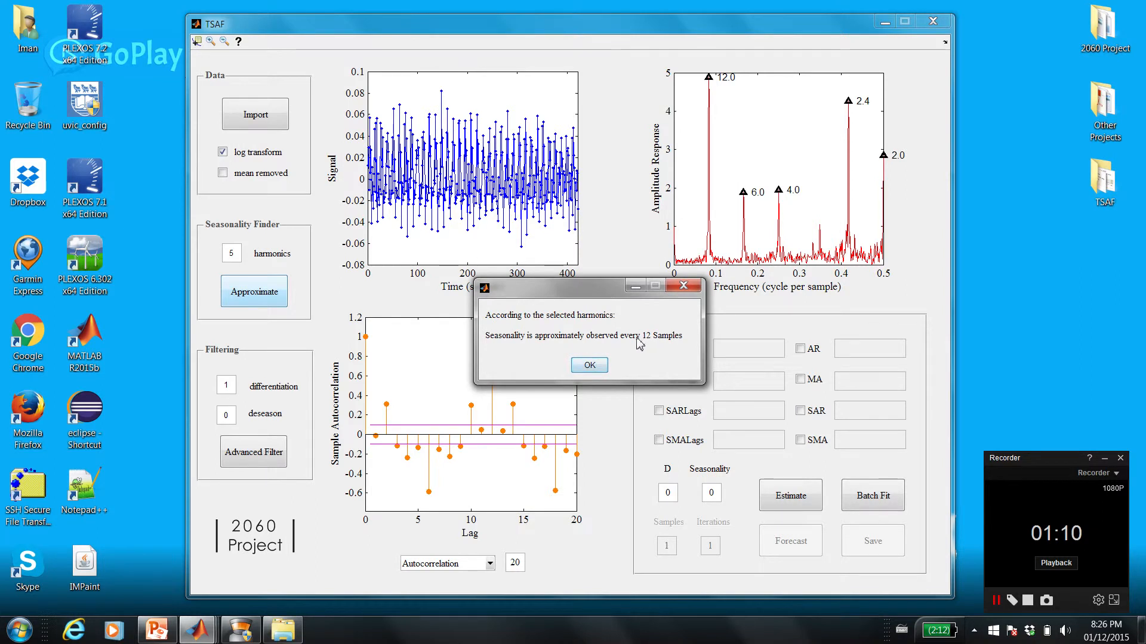
pyautogui.click(590, 365)
# Remove the seasonality from the signal by setting deseason to 12.
pyautogui.doubleClick(226, 415)
pyautogui.write('12')
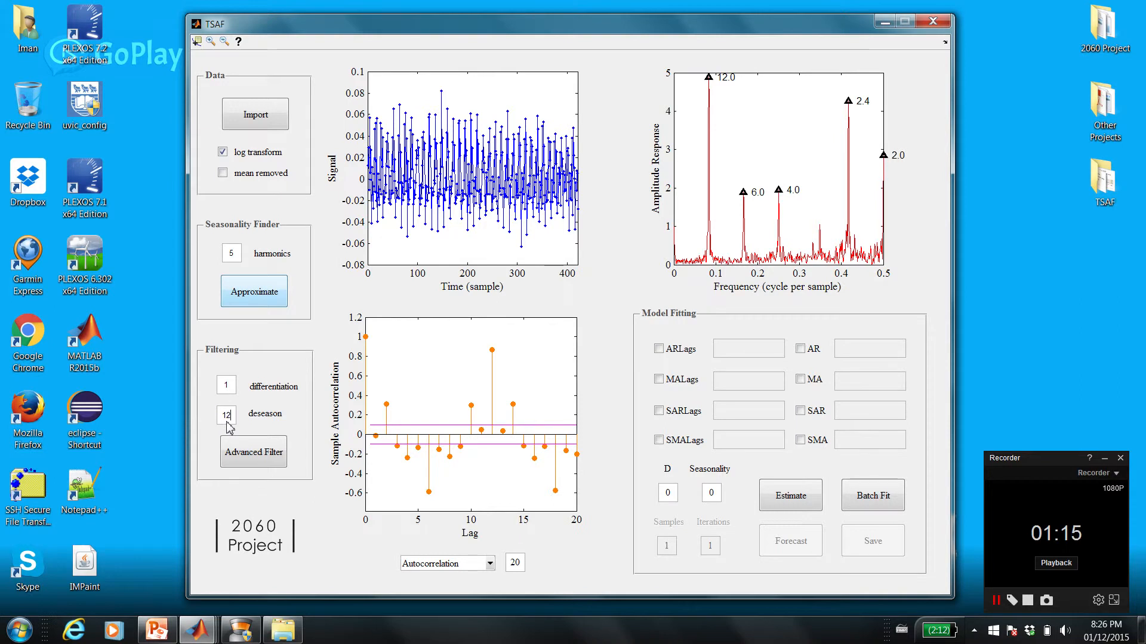
pyautogui.press('Return')
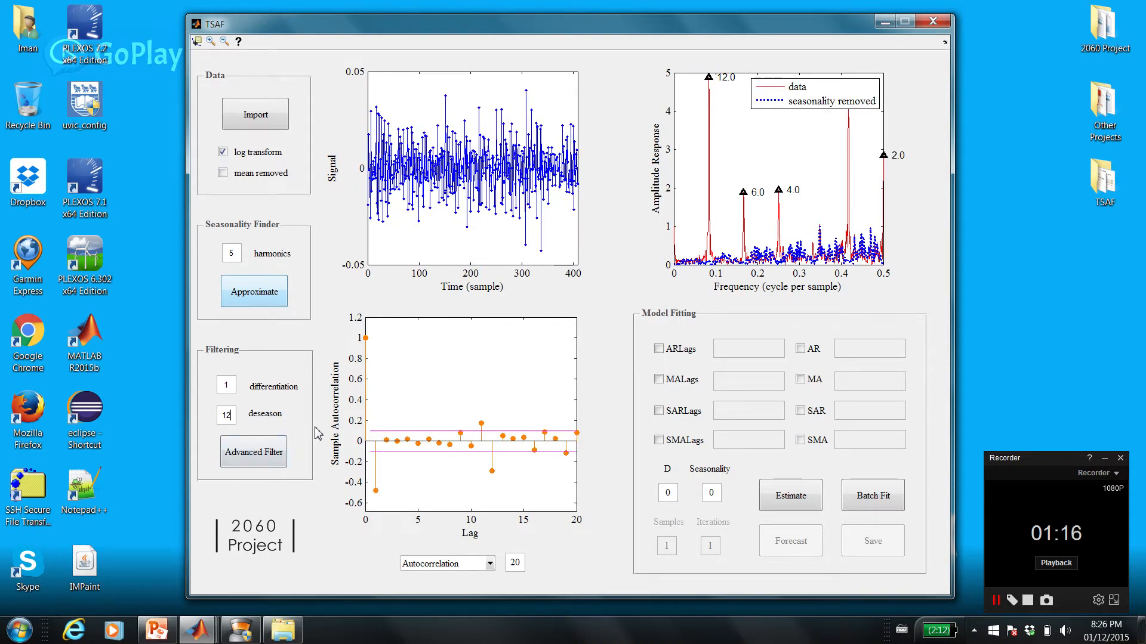
# Extend the correlation plot to 40 lags and switch it to Partial Autocorrelation.
pyautogui.doubleClick(514, 563)
pyautogui.write('40')
pyautogui.press('Return')
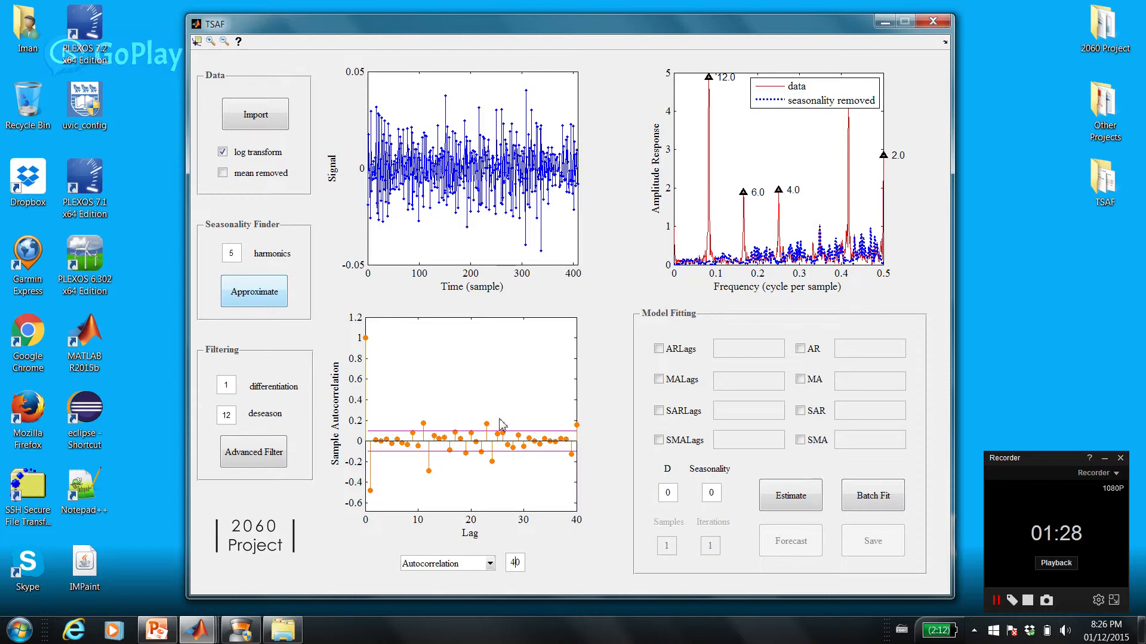
pyautogui.click(454, 564)
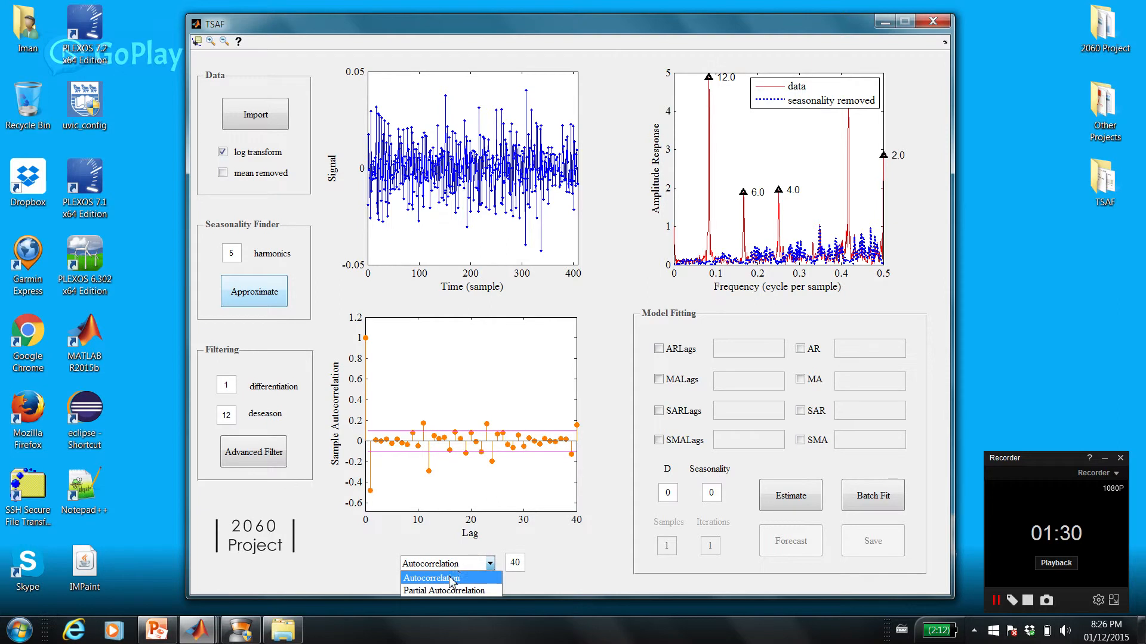
pyautogui.click(448, 591)
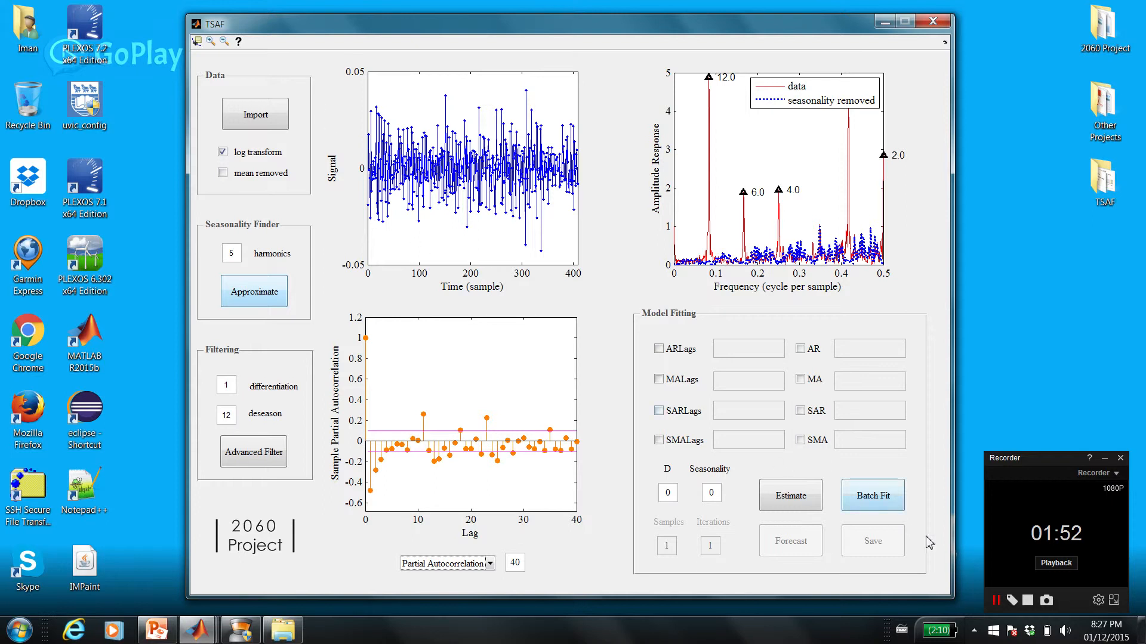
# Run a batch fit with p range 1 3 6 9 12 plus D and q ranges, and accept the smallest-BIC candidate as final model.
pyautogui.click(884, 492)
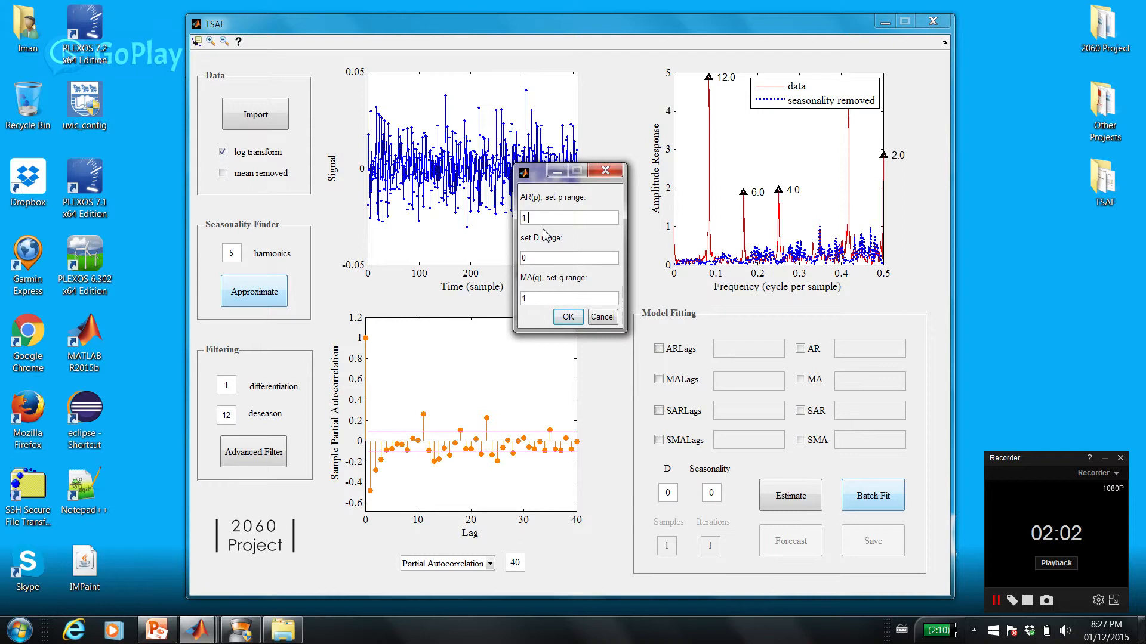
pyautogui.write('9 12')
pyautogui.moveTo(537, 262); pyautogui.dragTo(525, 261)
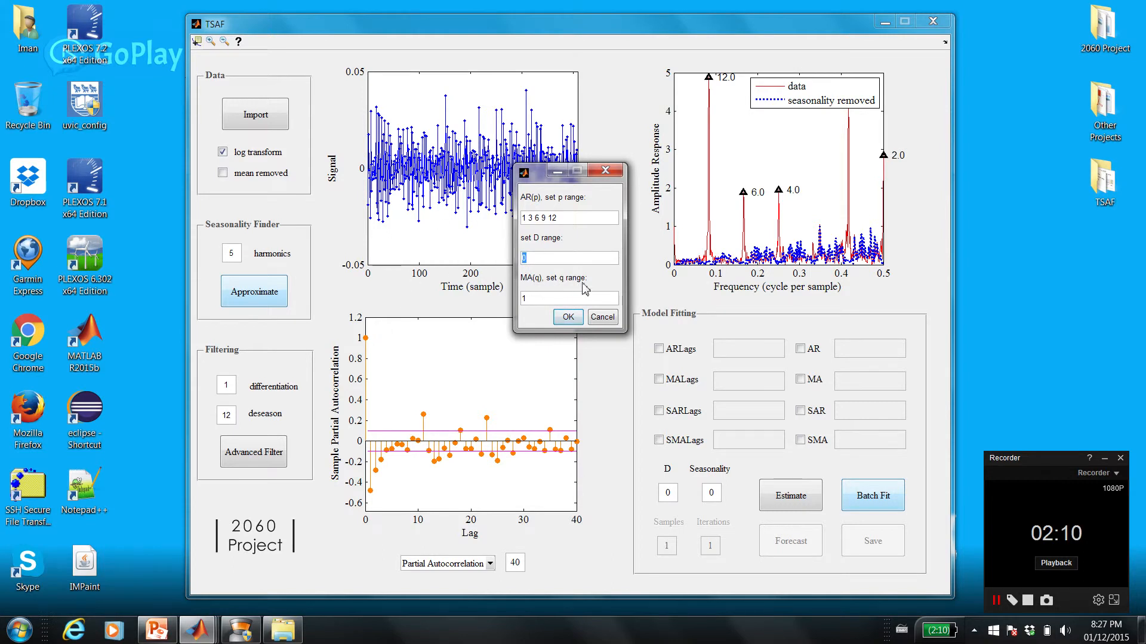
pyautogui.moveTo(538, 297); pyautogui.dragTo(511, 297)
pyautogui.click(568, 317)
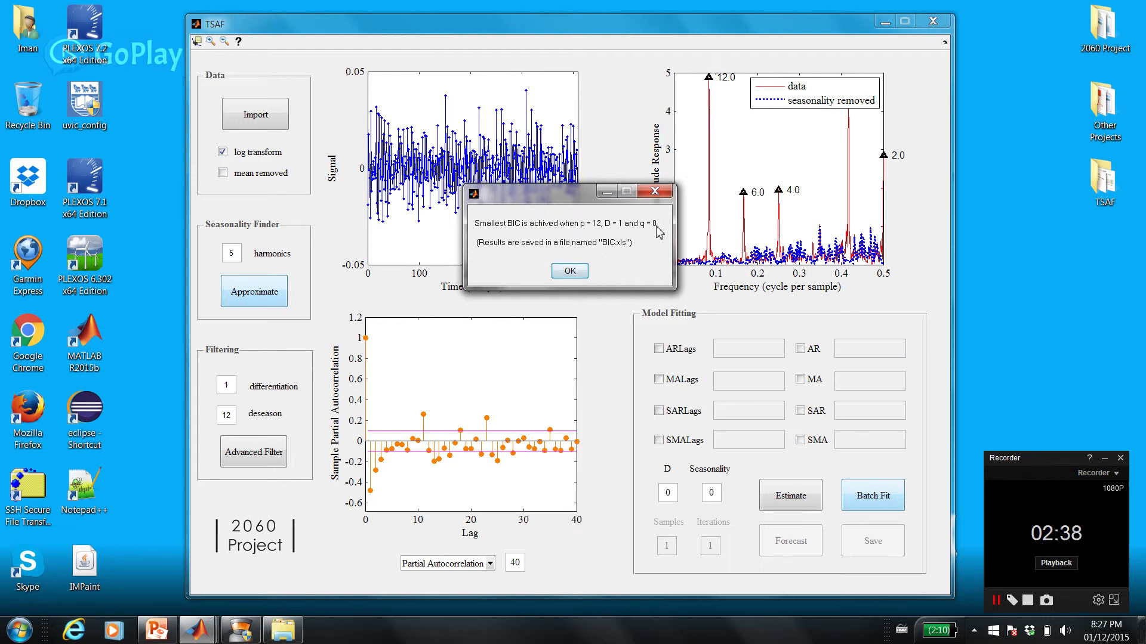
pyautogui.click(570, 272)
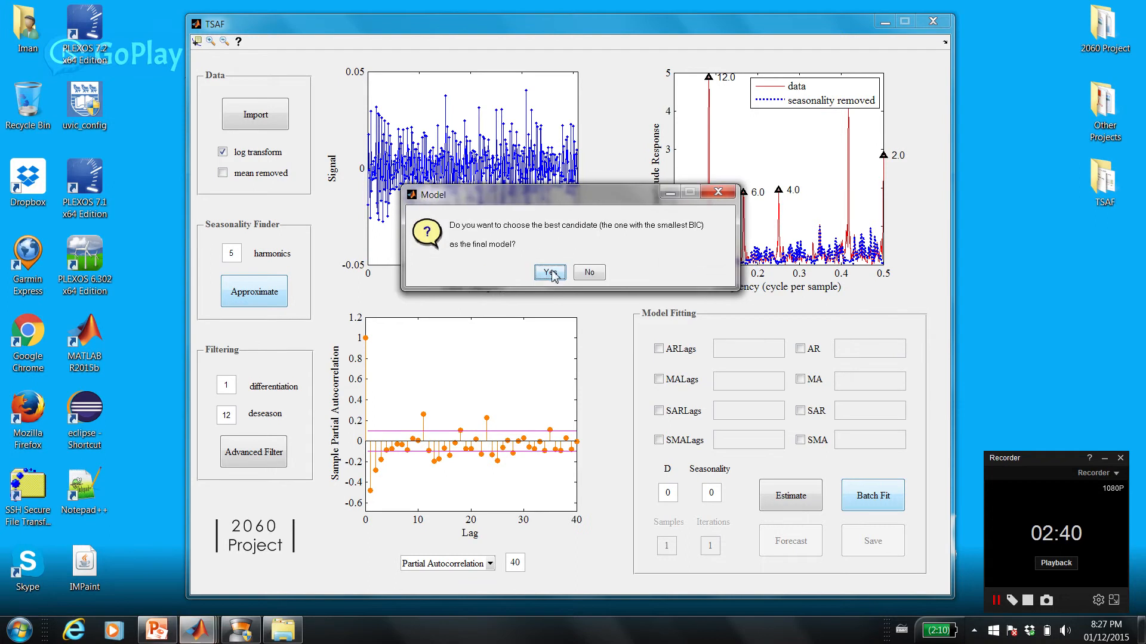
pyautogui.click(553, 274)
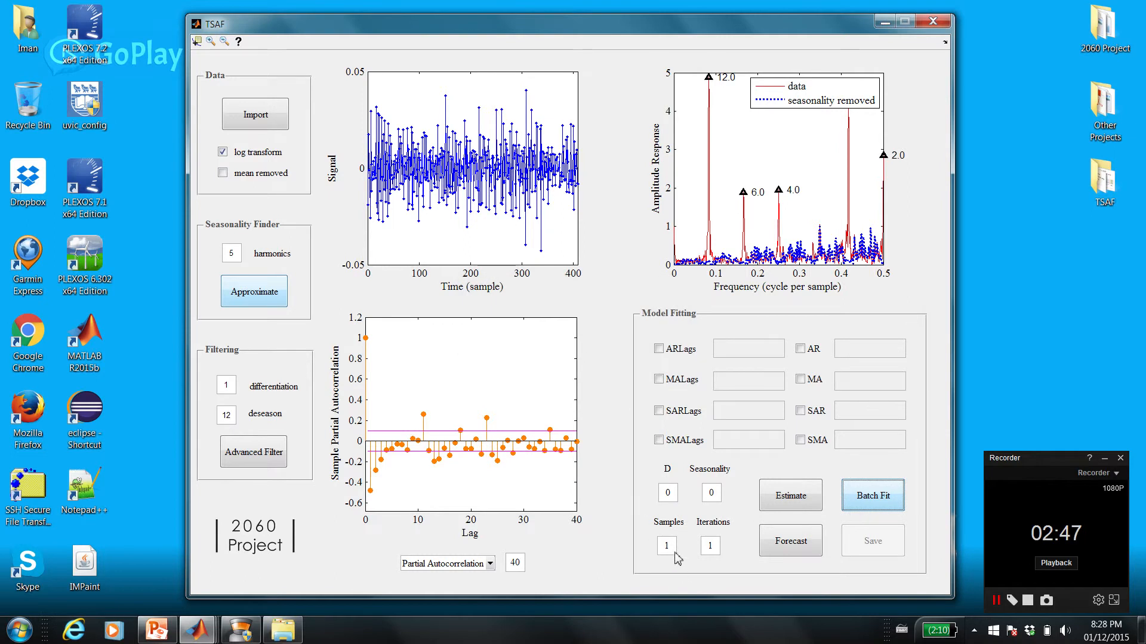
# Forecast 24 samples with 50 iterations from the fitted model.
pyautogui.doubleClick(670, 547)
pyautogui.write('24')
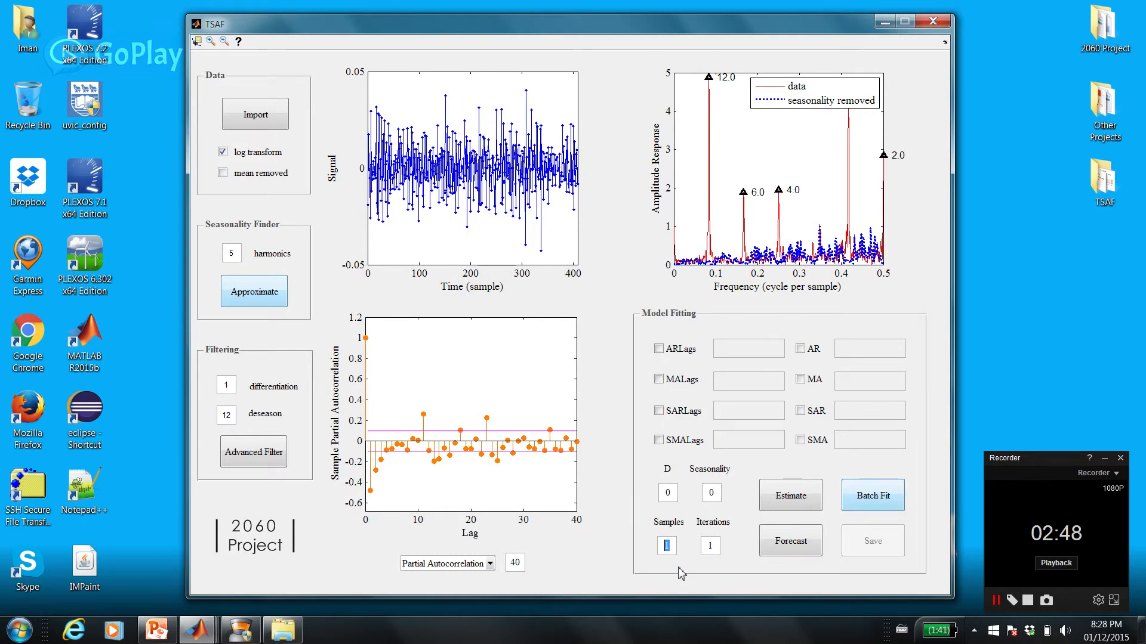
pyautogui.doubleClick(709, 546)
pyautogui.write('50')
pyautogui.click(792, 548)
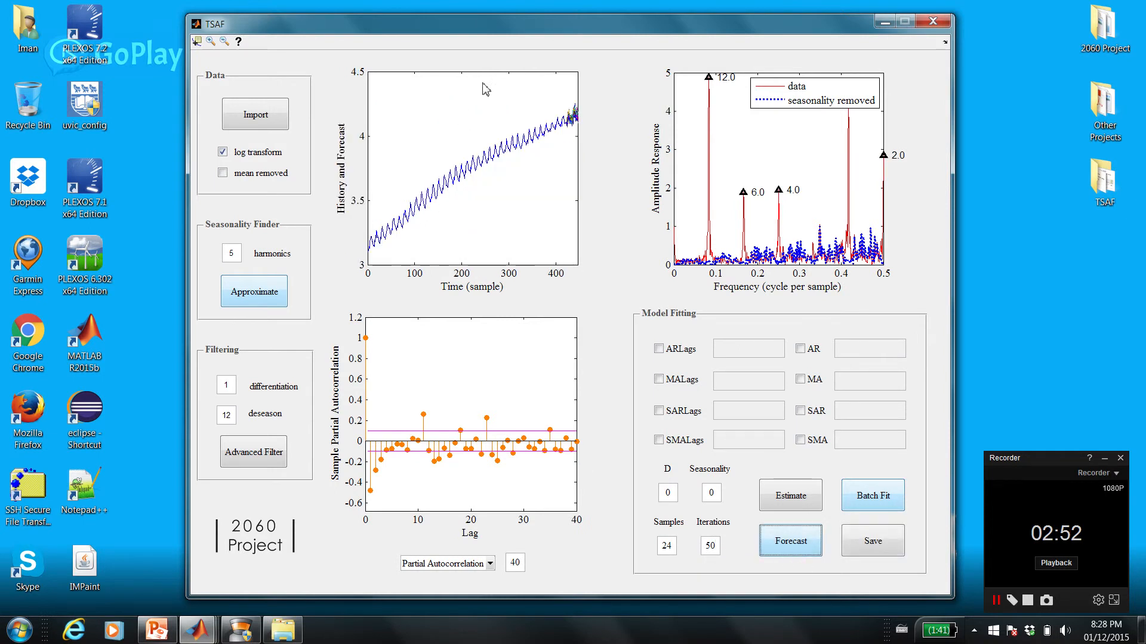
# Zoom in on the forecast portion at the end of the History and Forecast plot.
pyautogui.click(210, 41)
pyautogui.moveTo(555, 94); pyautogui.dragTo(594, 145)
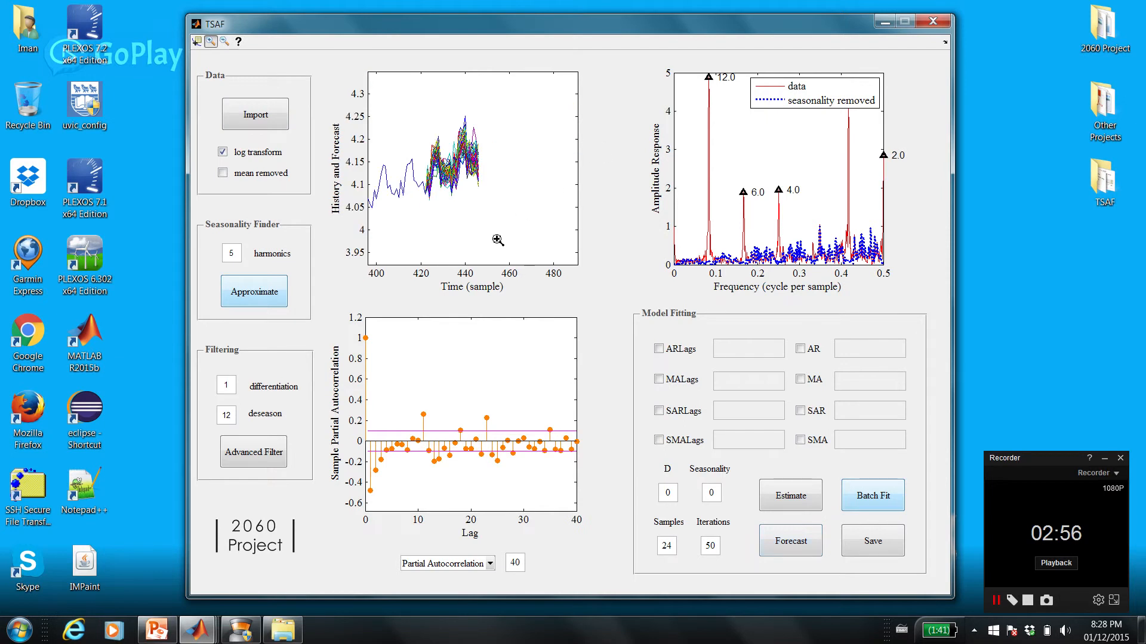
pyautogui.moveTo(400, 112); pyautogui.dragTo(566, 237)
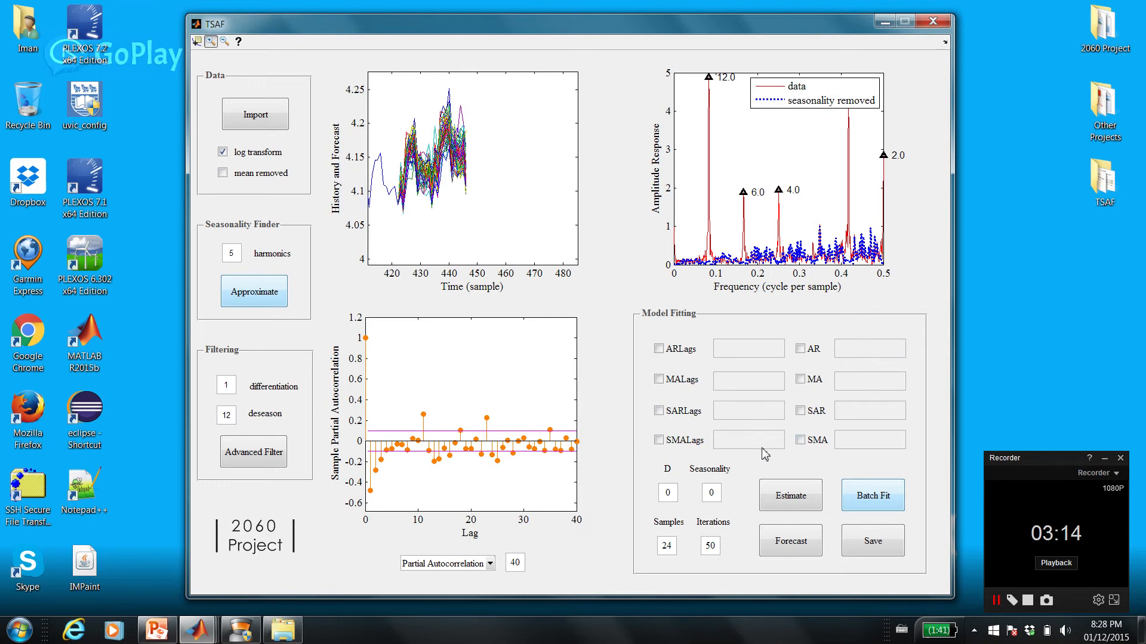
# Switch to the MATLAB Command Window, clear it and display the help for arima.
pyautogui.moveTo(197, 630)
pyautogui.click(132, 568)
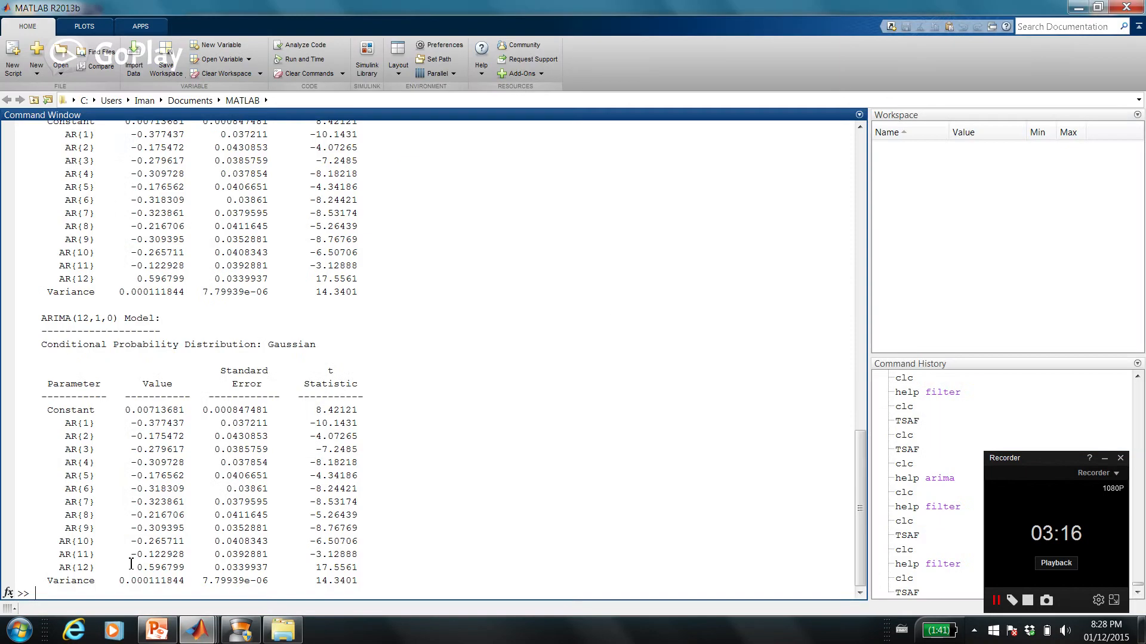
pyautogui.write('clc')
pyautogui.press('Return')
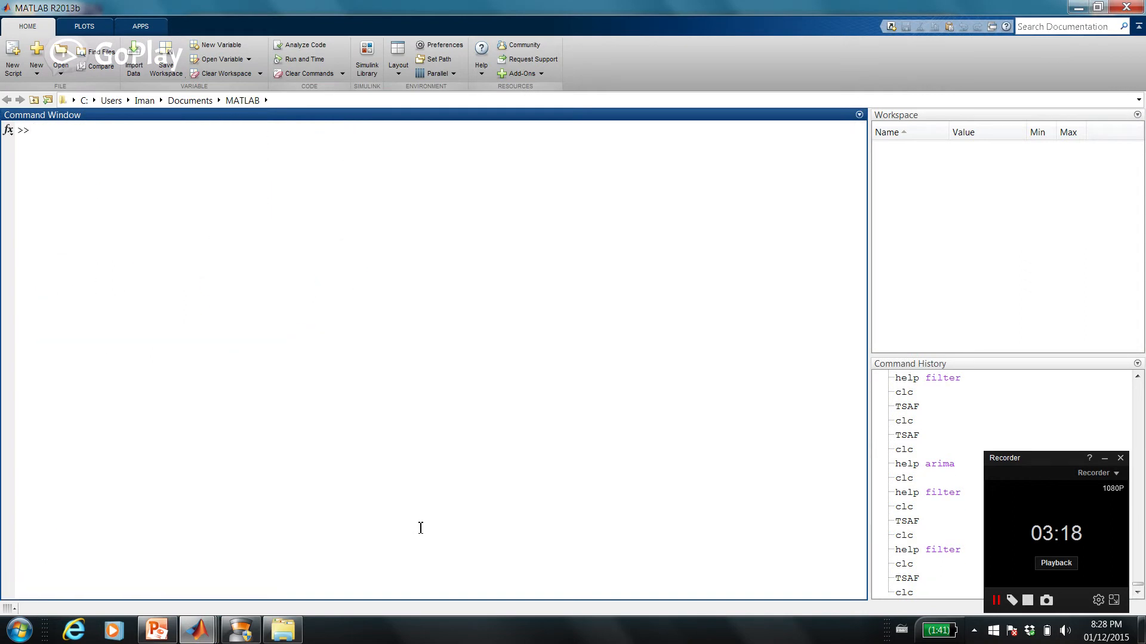
pyautogui.write('help arima')
pyautogui.press('Return')
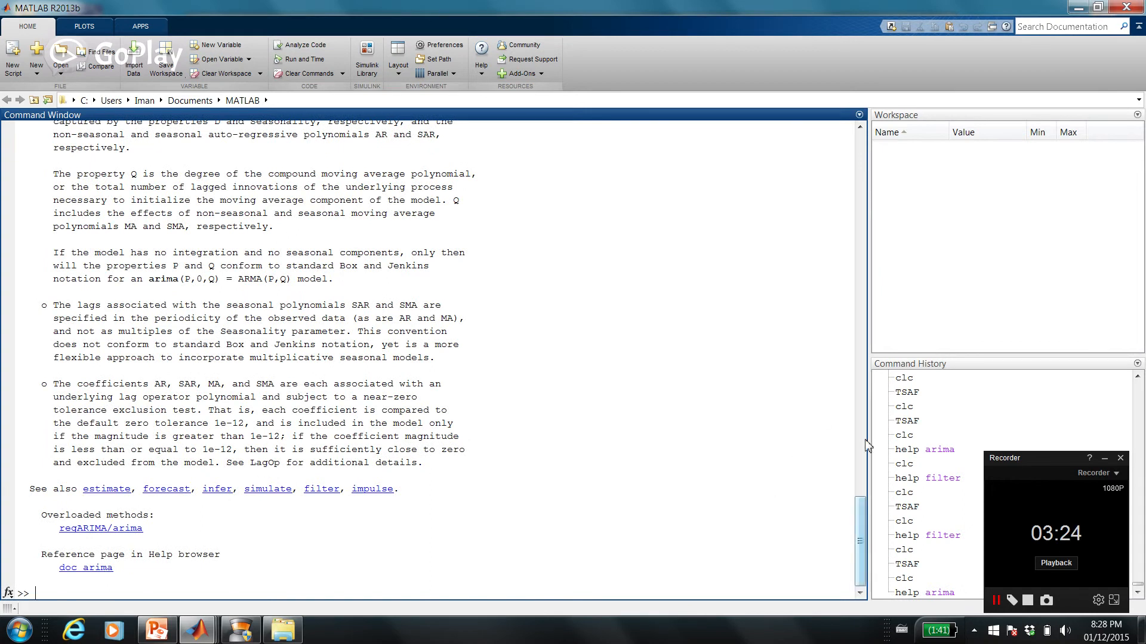
pyautogui.click(1081, 7)
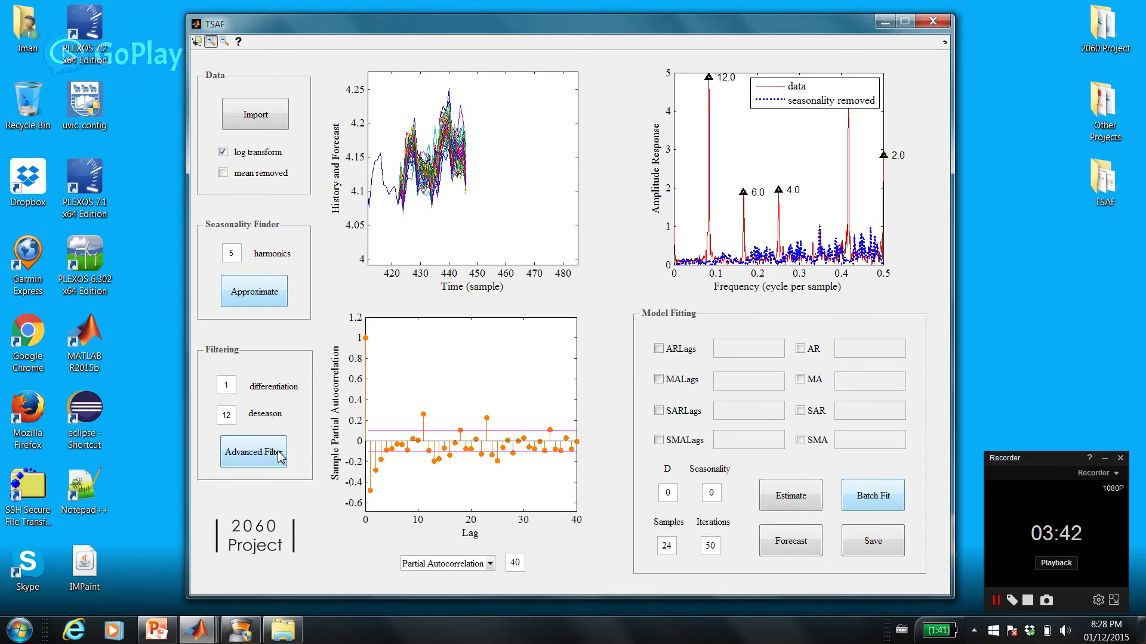
# Switch back to the MATLAB Command Window and clear it.
pyautogui.moveTo(197, 629)
pyautogui.click(147, 587)
pyautogui.write('clc')
pyautogui.press('Return')
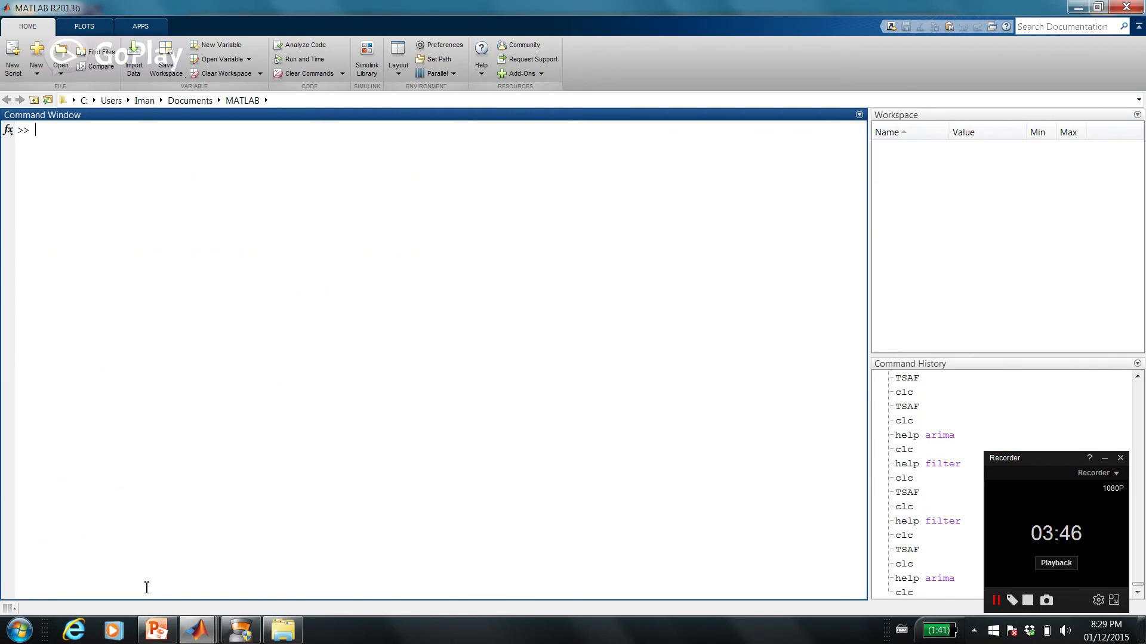
pyautogui.write('help filt')
pyautogui.press('Return')
pyautogui.write('er')
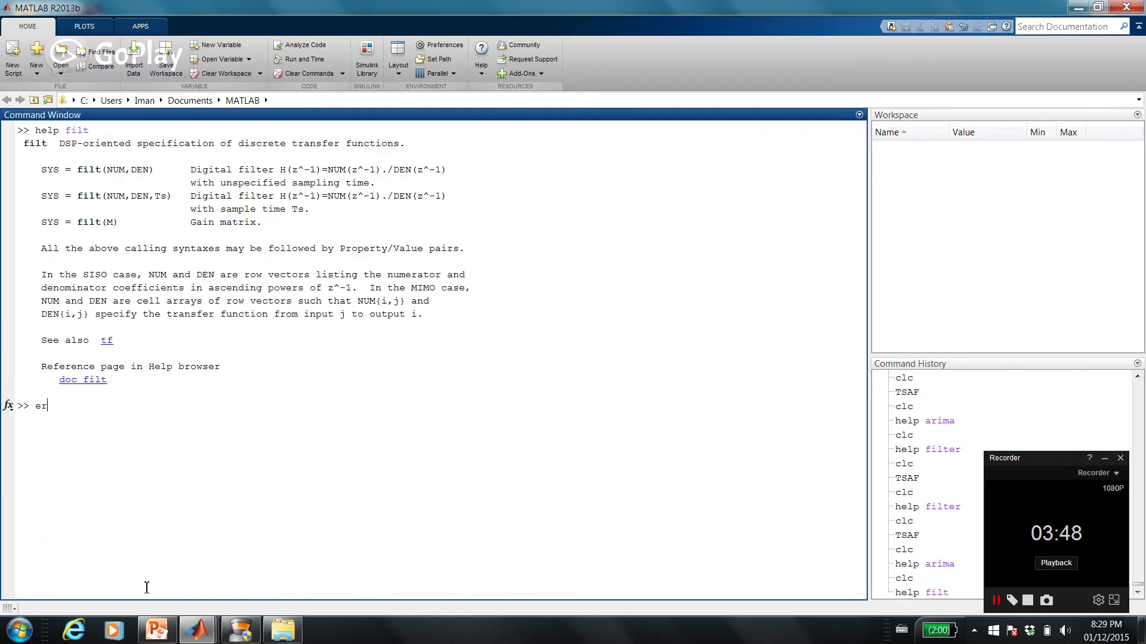
pyautogui.write("rordlg('The model is unstable', 'Error')")
pyautogui.press('BackSpace')
pyautogui.press('BackSpace')
pyautogui.press('BackSpace')
pyautogui.press('BackSpace')
pyautogui.press('BackSpace')
pyautogui.press('BackSpace')
pyautogui.press('BackSpace')
pyautogui.press('BackSpace')
pyautogui.press('BackSpace')
pyautogui.press('BackSpace')
pyautogui.press('BackSpace')
pyautogui.press('BackSpace')
pyautogui.press('BackSpace')
pyautogui.press('BackSpace')
pyautogui.press('BackSpace')
pyautogui.press('BackSpace')
pyautogui.press('BackSpace')
pyautogui.press('BackSpace')
pyautogui.press('BackSpace')
pyautogui.press('BackSpace')
# Display the help for the filter function, examine its B,A,X syntax and minimize MATLAB.
pyautogui.press('Up')
pyautogui.write('er')
pyautogui.press('Return')
pyautogui.scroll(7, 381, 371)
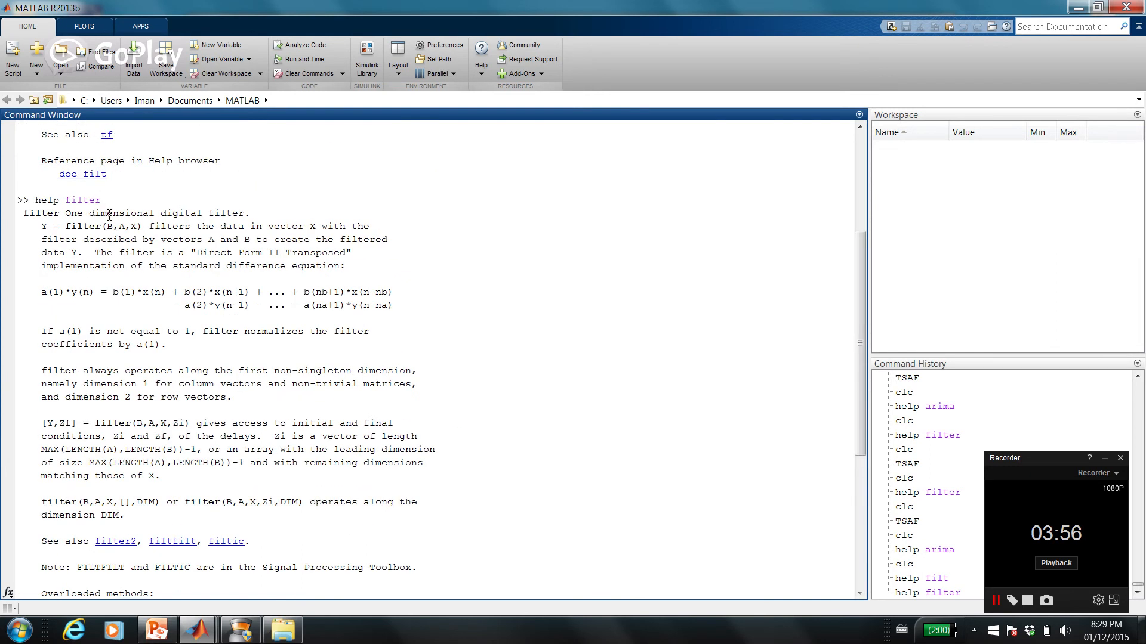
pyautogui.moveTo(130, 230); pyautogui.dragTo(127, 231)
pyautogui.click(1079, 7)
# View the Advanced Filter's numerator and denominator settings without applying them, and view the 2060 Project website.
pyautogui.click(234, 454)
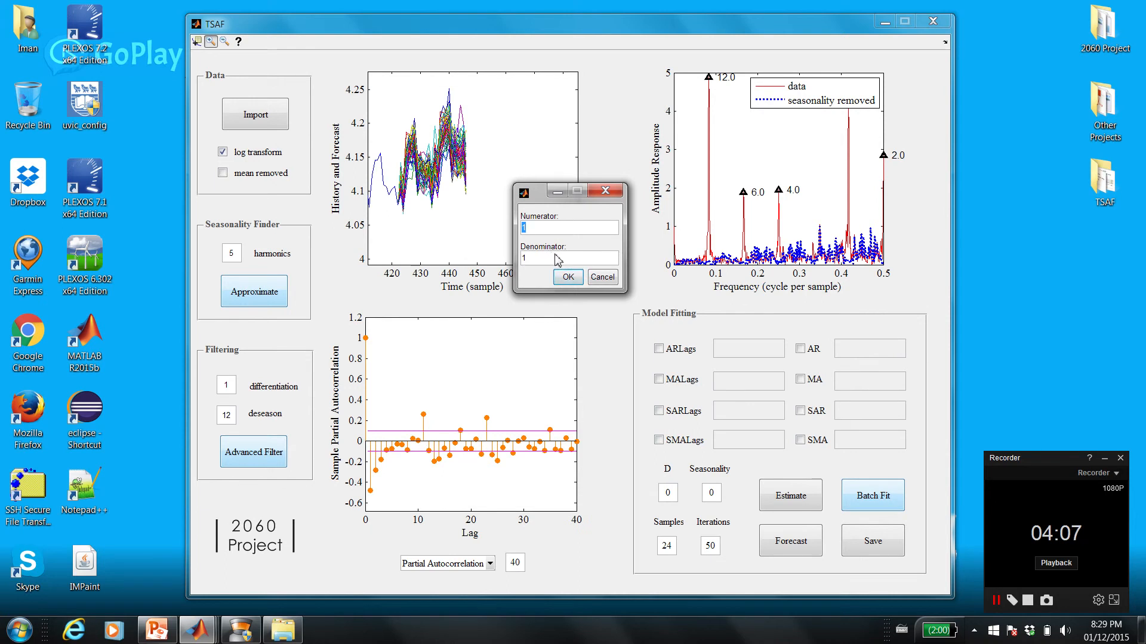
pyautogui.click(606, 278)
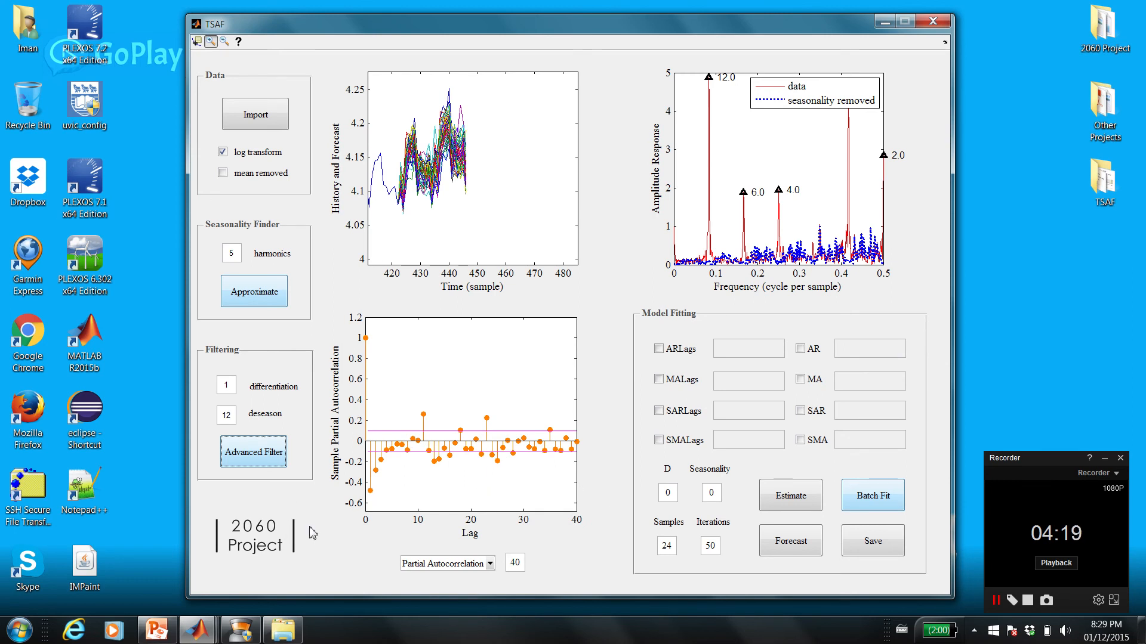
pyautogui.click(270, 540)
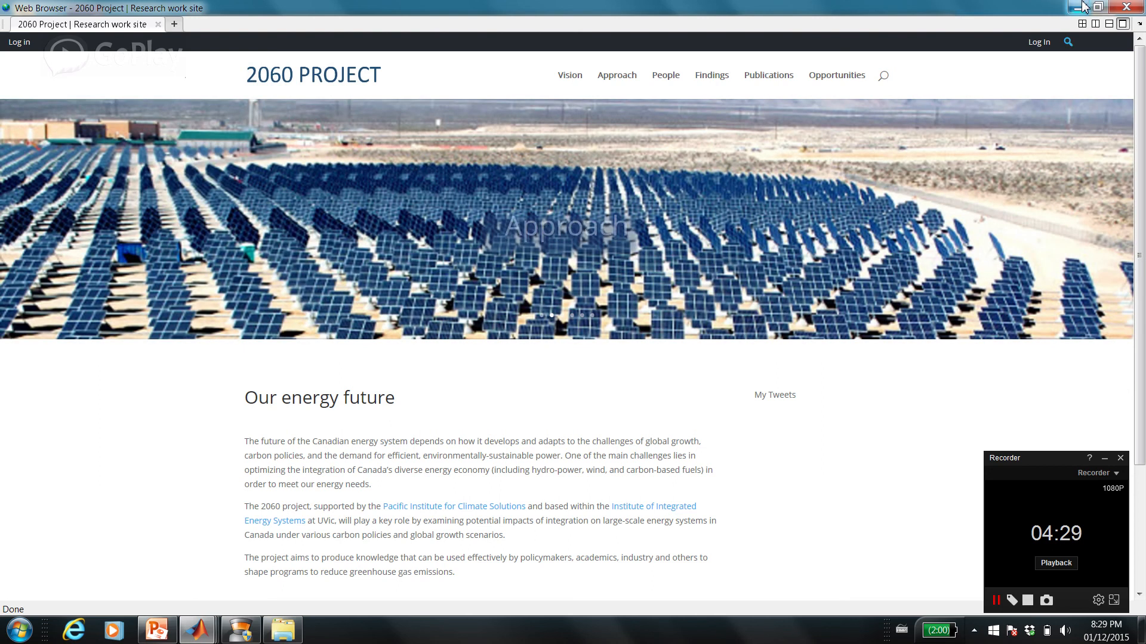
pyautogui.click(1078, 7)
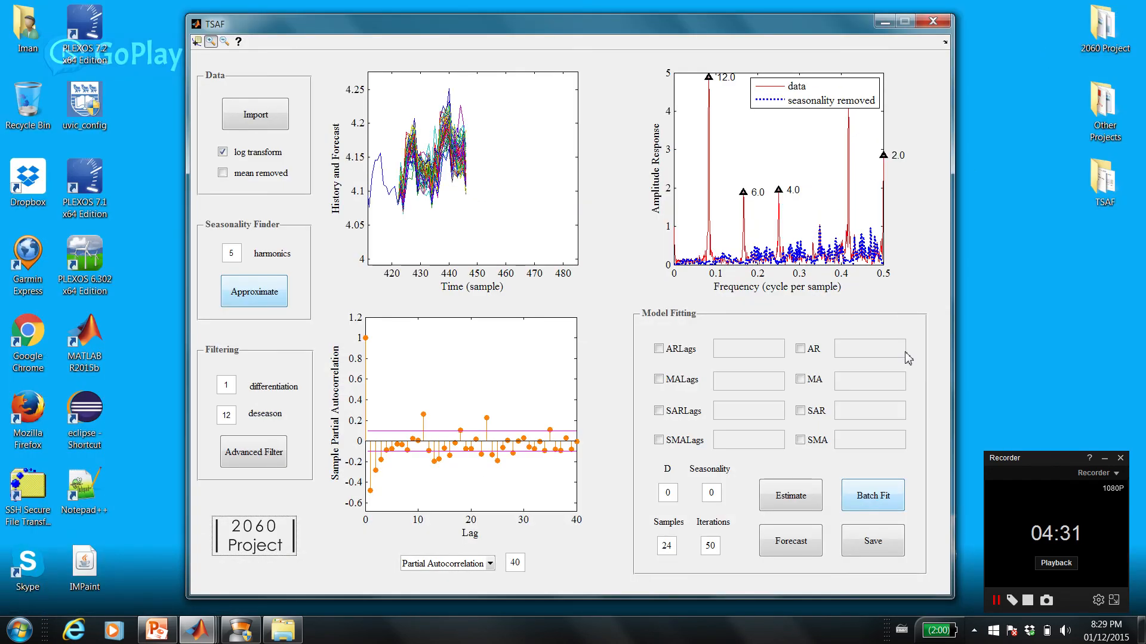